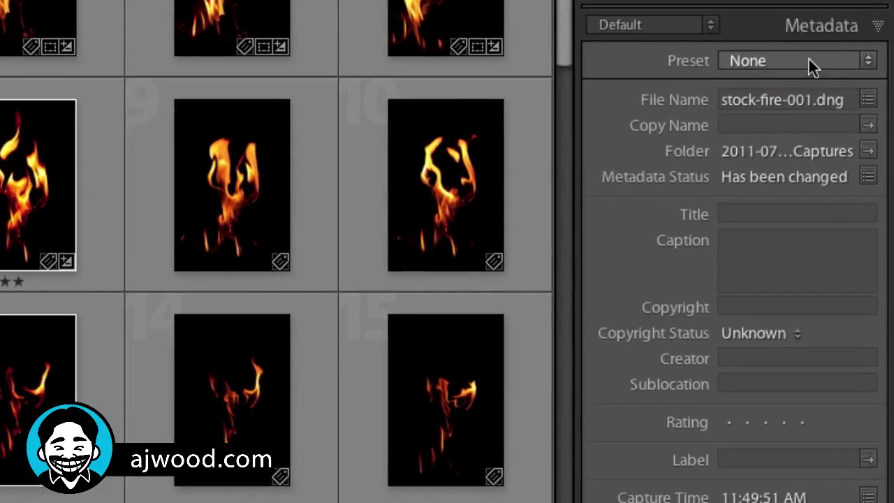
Open the Metadata panel's layout list, currently showing Default
left_click(712, 29)
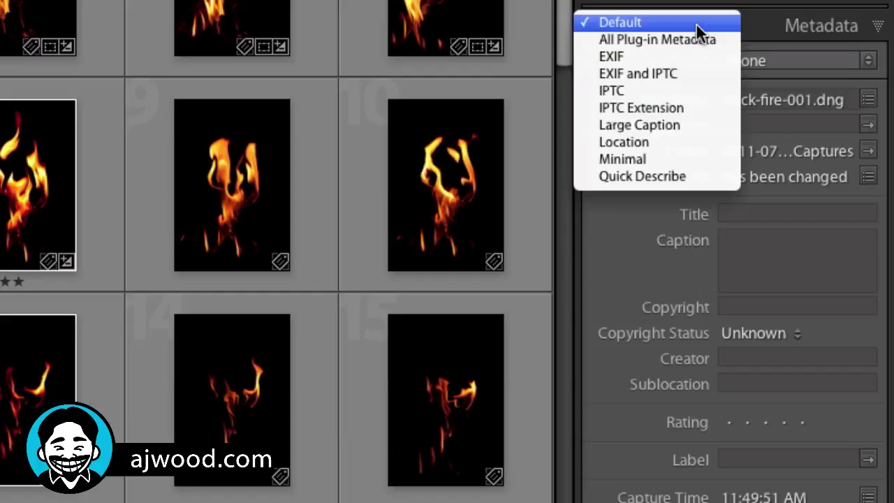
Switch the Metadata panel to the IPTC layout for stock-fire-001.dng
left_click(671, 87)
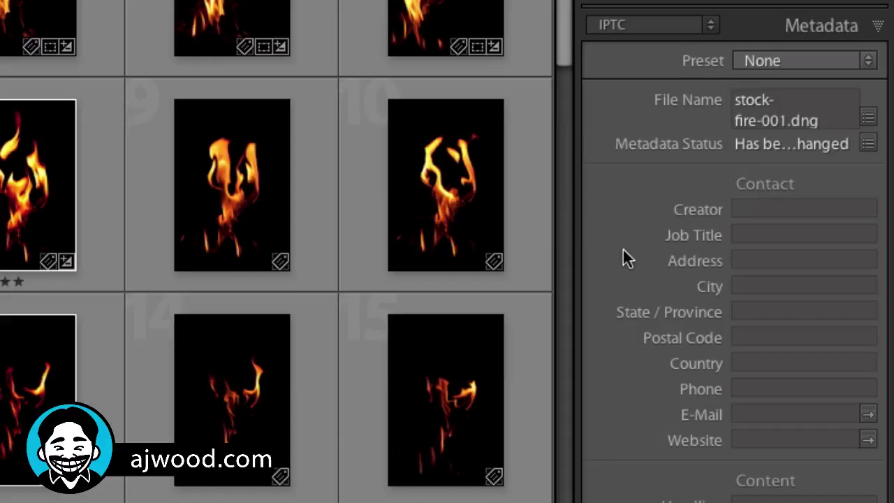
mouse_move(623, 250)
Open Edit Metadata Presets from the Metadata panel's Preset list
left_click(868, 61)
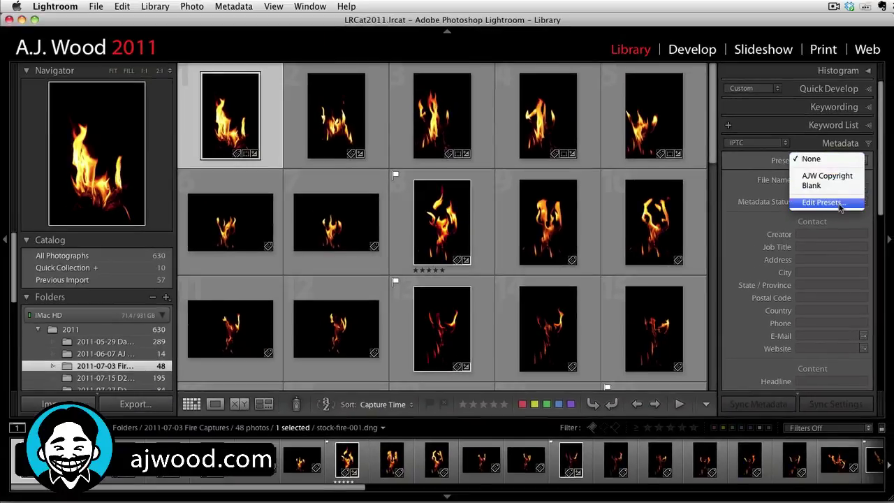
left_click(839, 204)
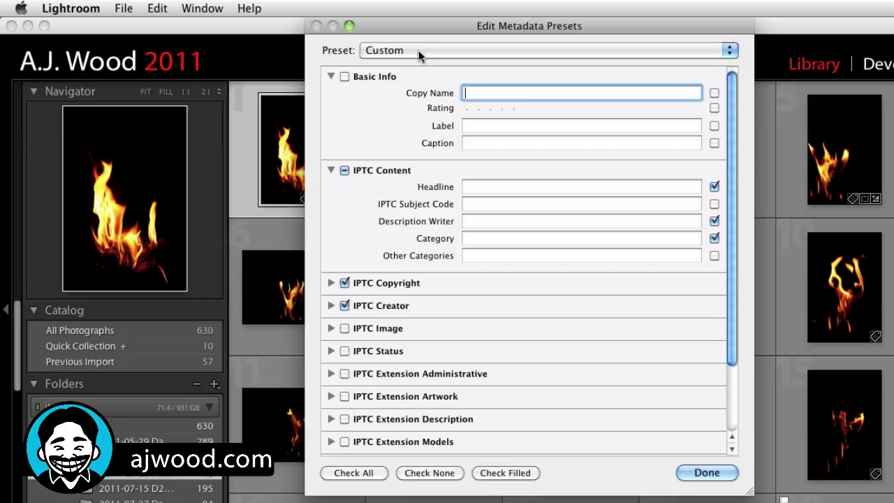
Clear the preset's Keywords and set its IPTC Copyright Status to Copyrighted
left_click(332, 76)
left_click(330, 98)
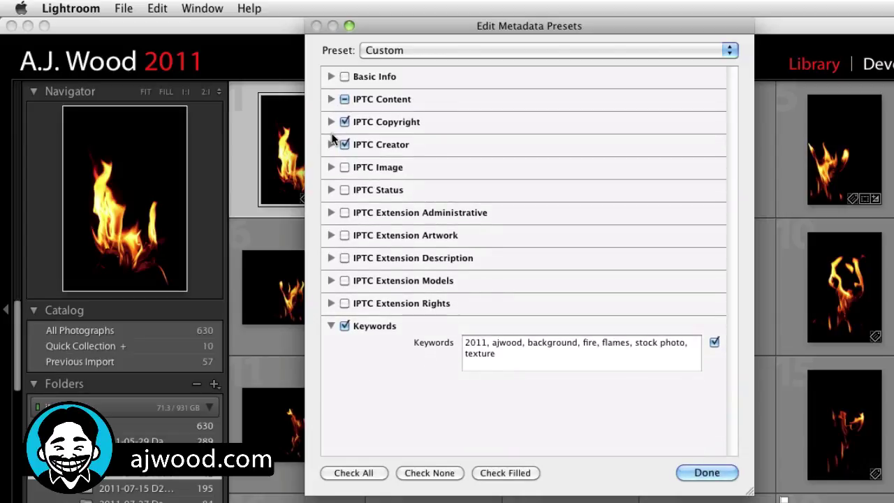
left_click(464, 348)
key("BackSpace")
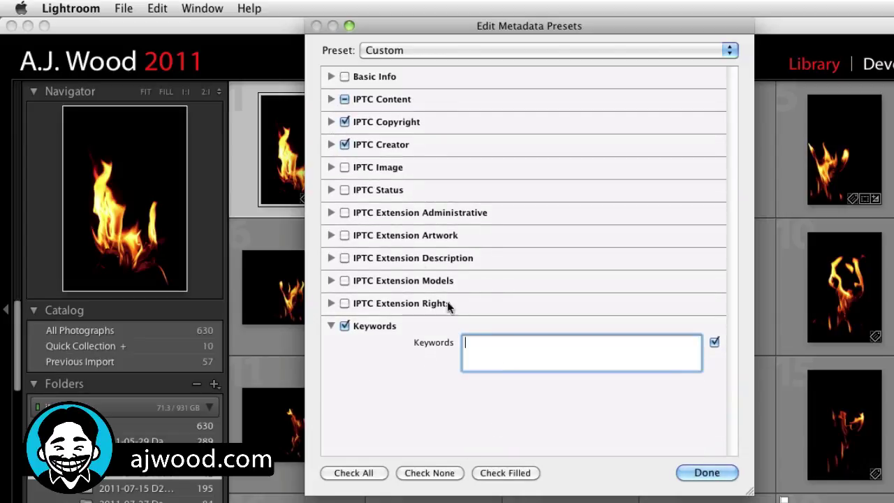
left_click(331, 121)
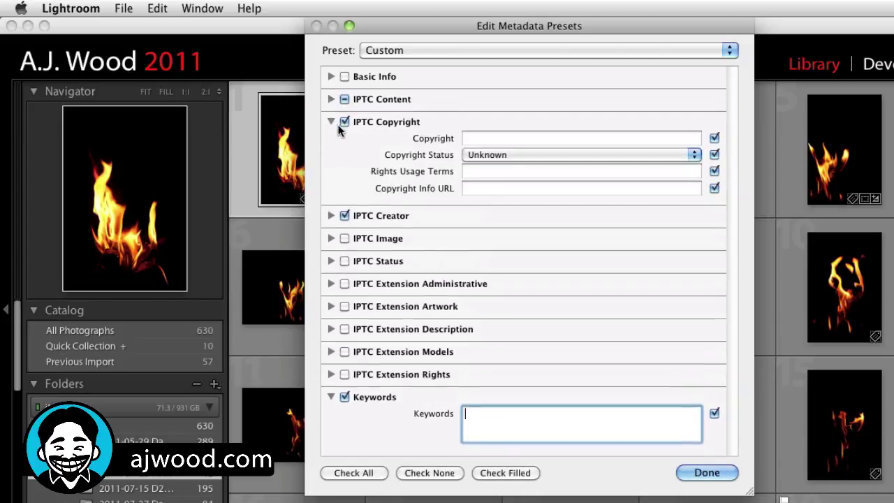
left_click(474, 138)
left_click(499, 154)
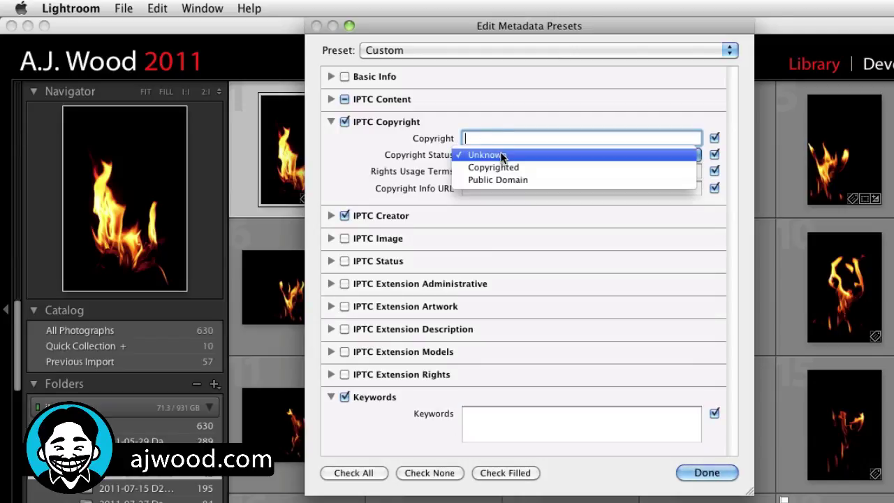
left_click(501, 168)
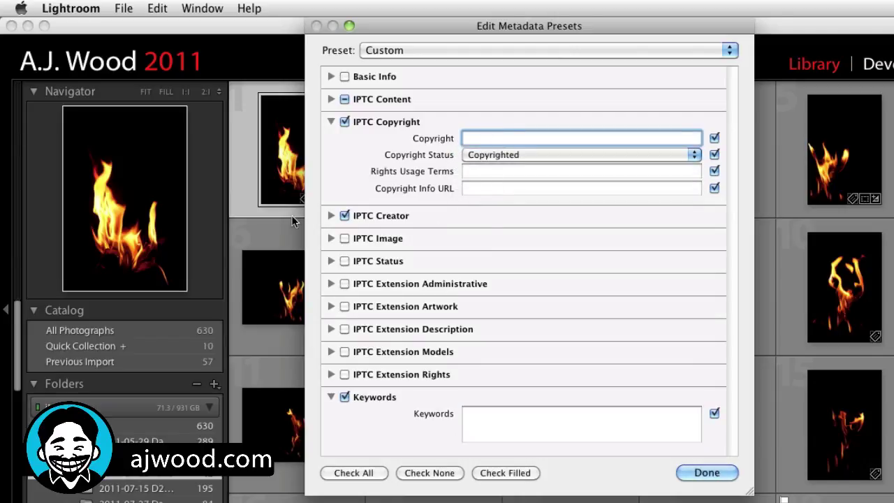
Review the IPTC Creator contact fields, collapse all sections, and inspect the saved presets list
left_click(330, 216)
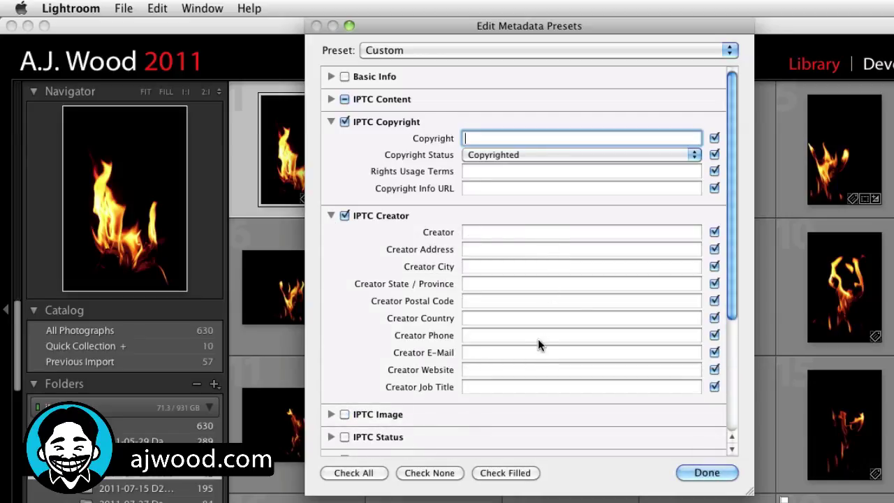
left_click(512, 337)
key("Tab")
key("Tab")
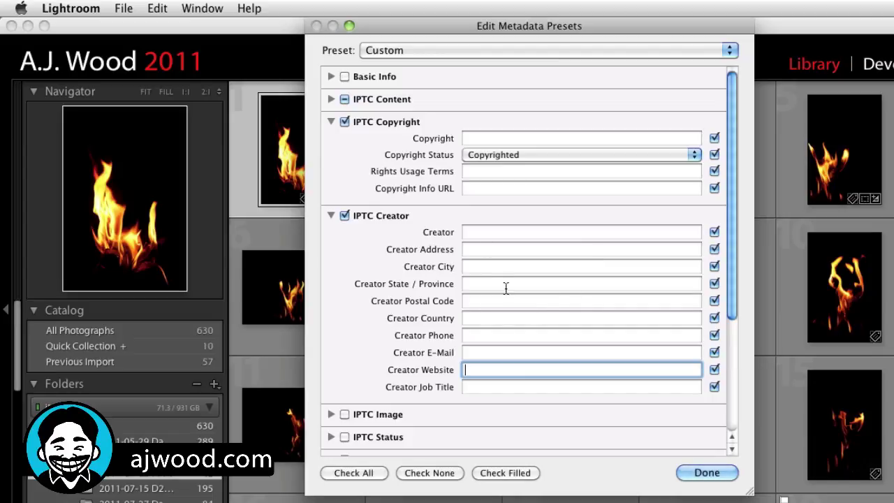
left_click(331, 99)
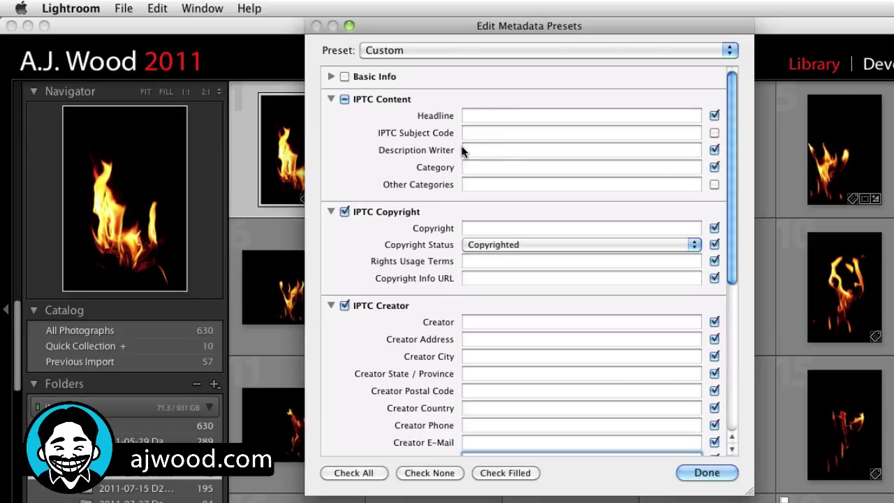
left_click(331, 99)
left_click(331, 121)
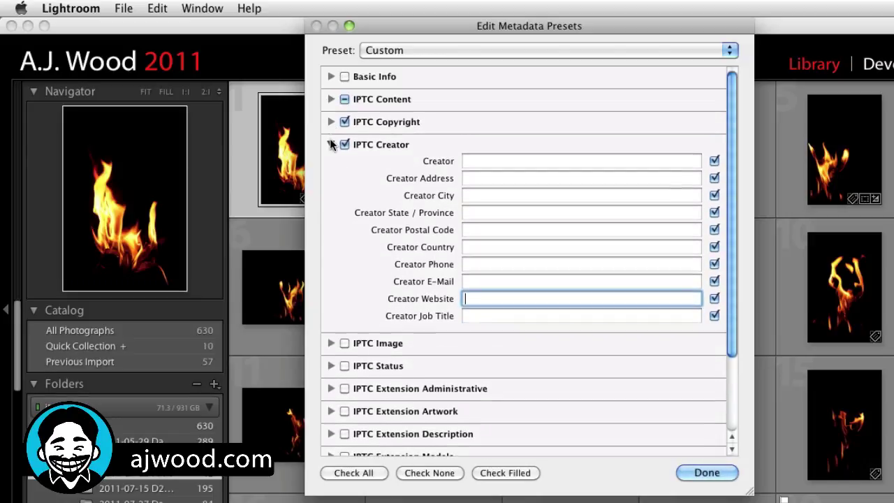
left_click(332, 143)
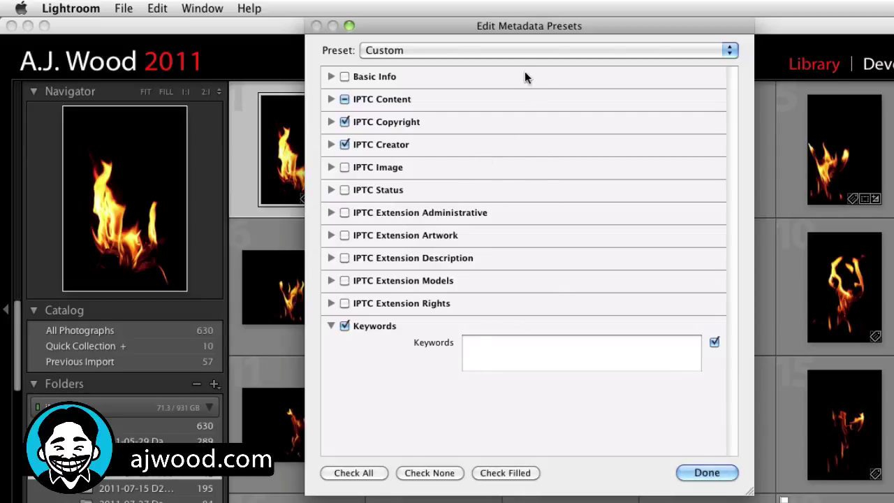
left_click(515, 50)
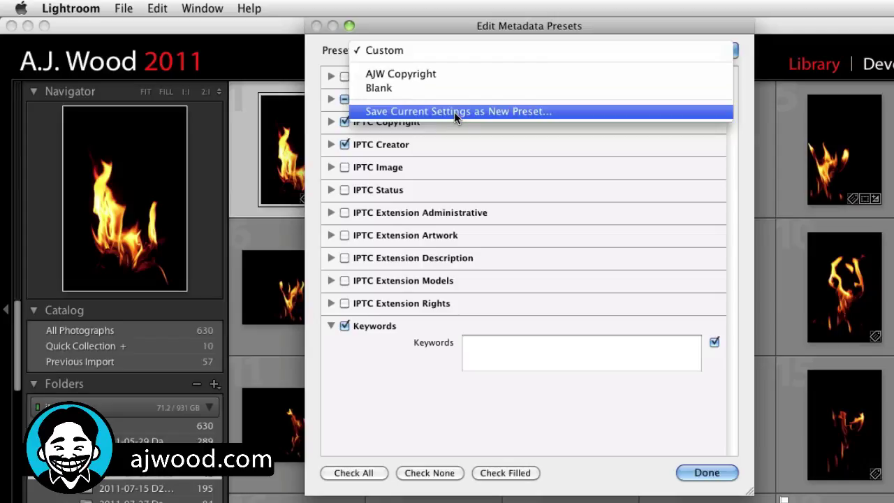
left_click(421, 405)
Close the preset editor without saving and select all 48 fire photos
left_click(706, 473)
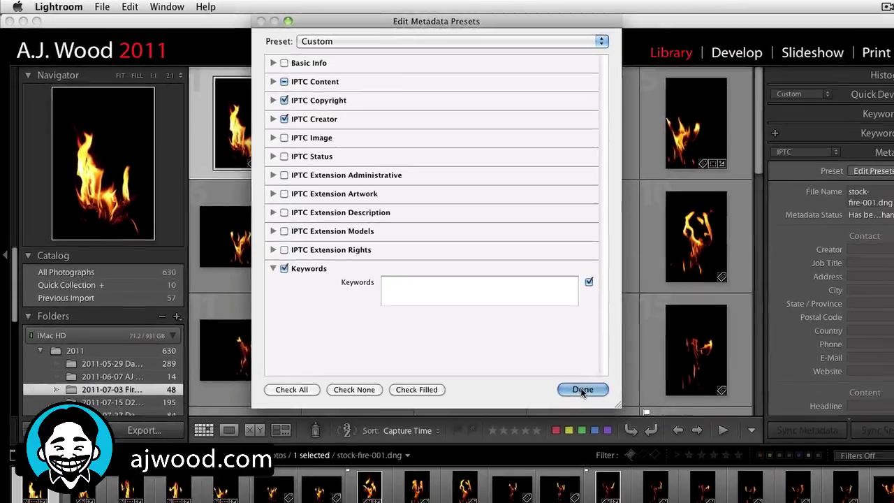
left_click(487, 162)
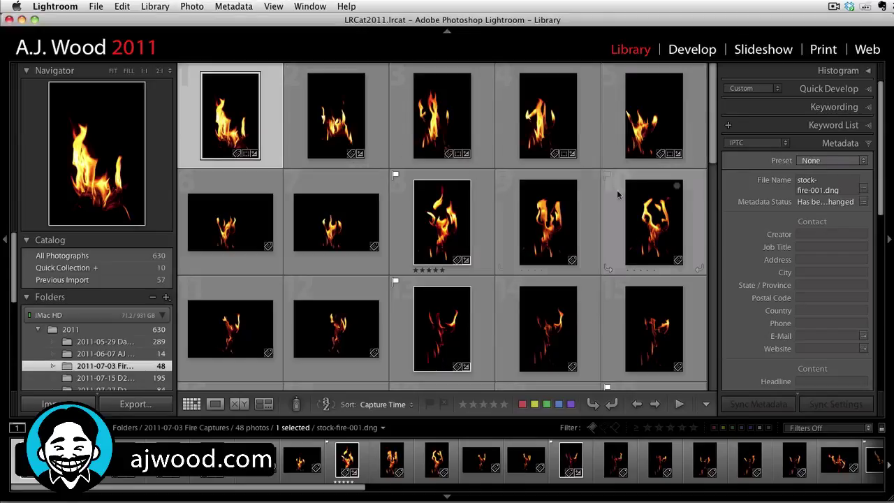
left_click(124, 7)
left_click(144, 104)
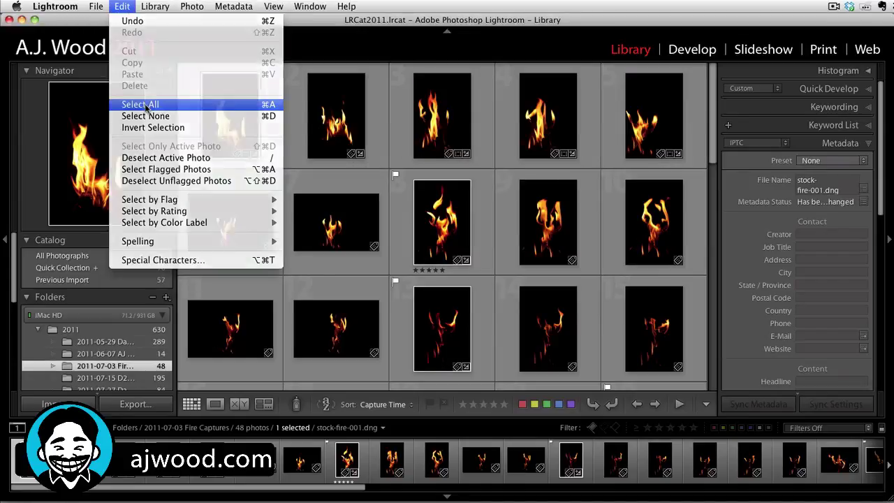
Apply the AJW Copyright metadata preset to all selected photos
left_click(863, 161)
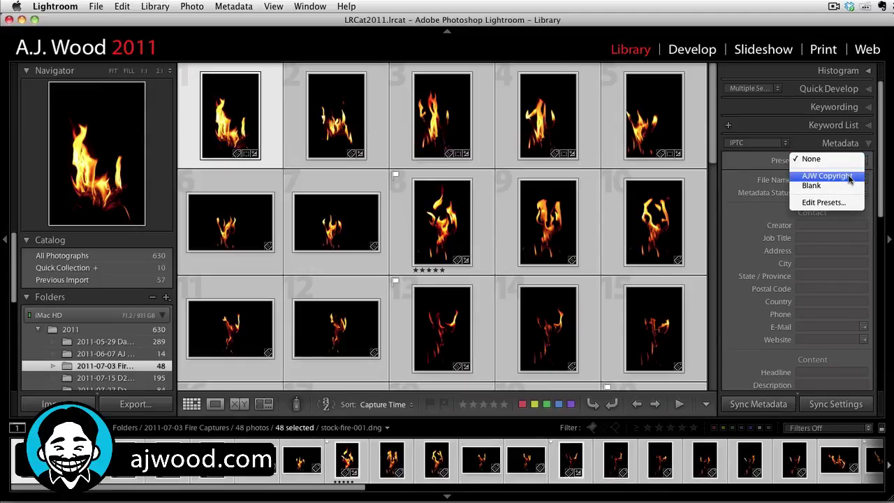
left_click(850, 179)
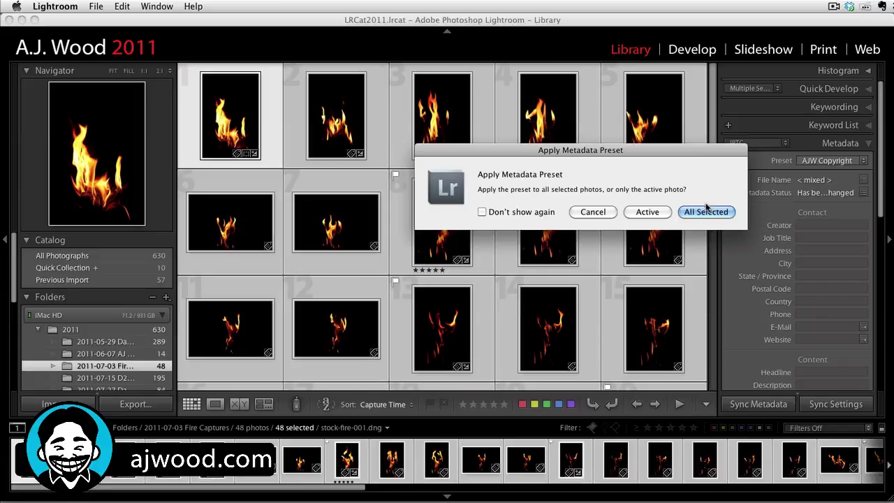
left_click_drag(671, 149, 563, 143)
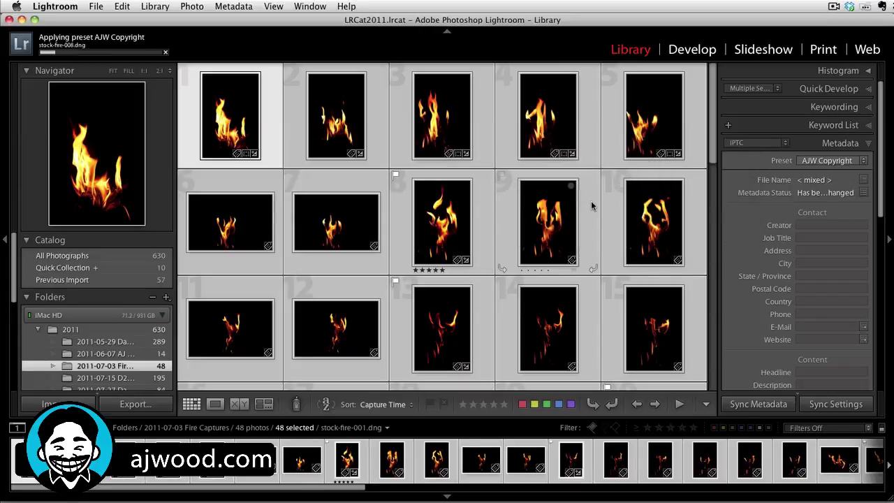
left_click(594, 200)
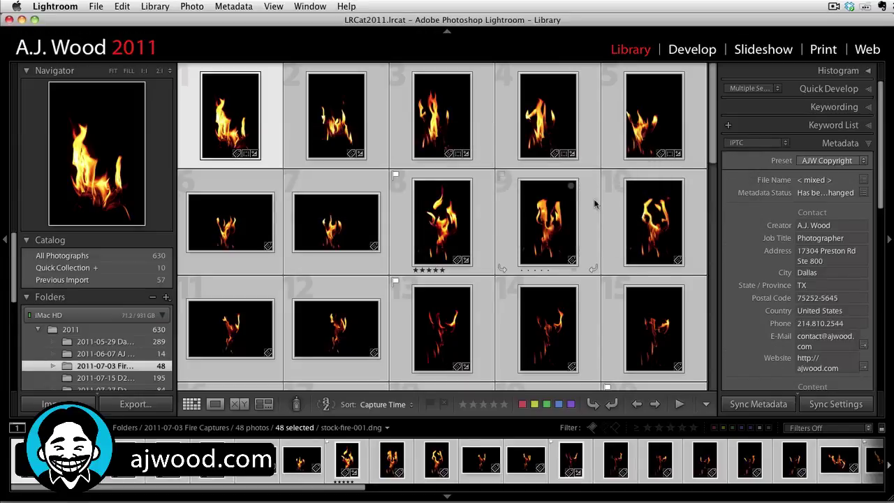
Select only stock-fire-009 and view its Copyright metadata section
left_click(553, 211)
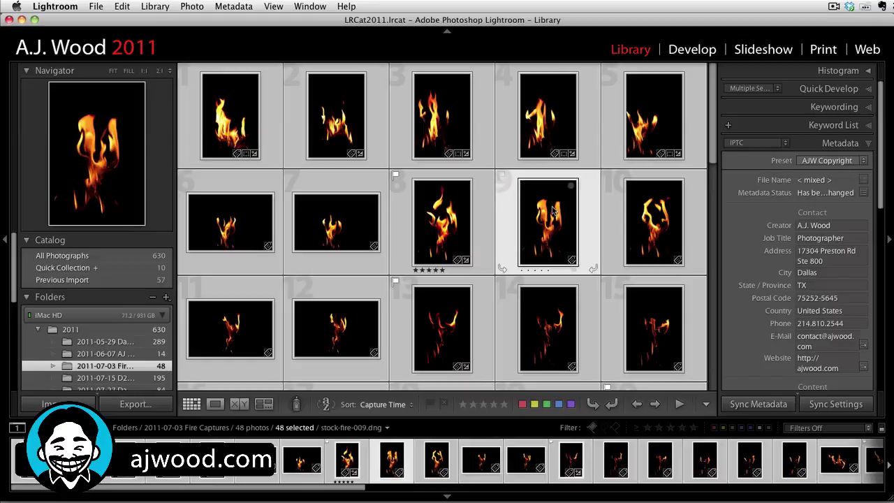
left_click(553, 211)
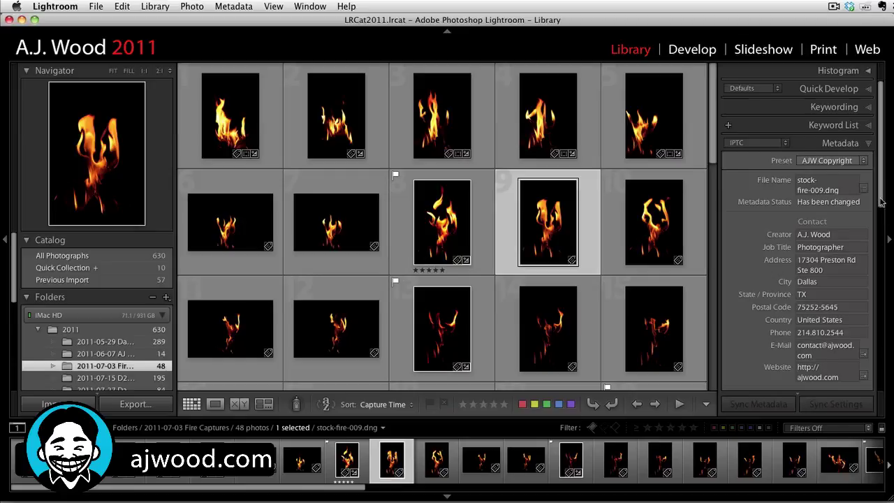
left_click_drag(882, 202, 882, 385)
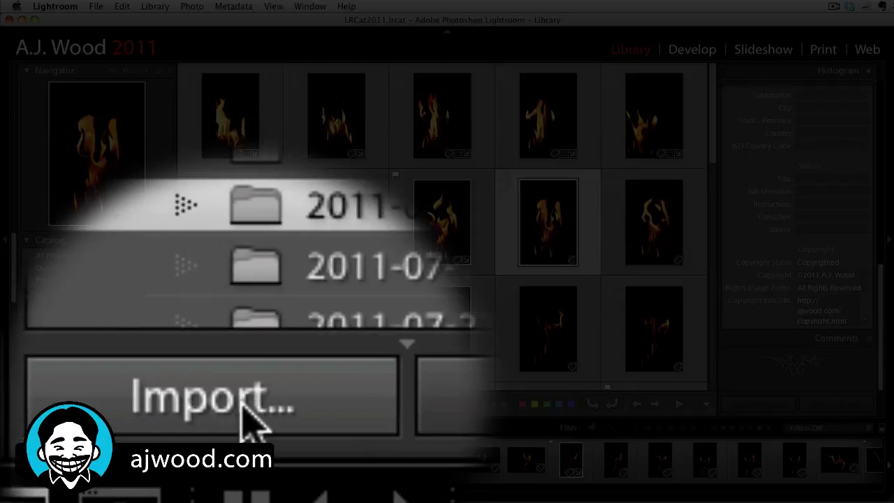
In the Import dialog, set Apply During Import metadata to AJW Copyright
left_click(246, 417)
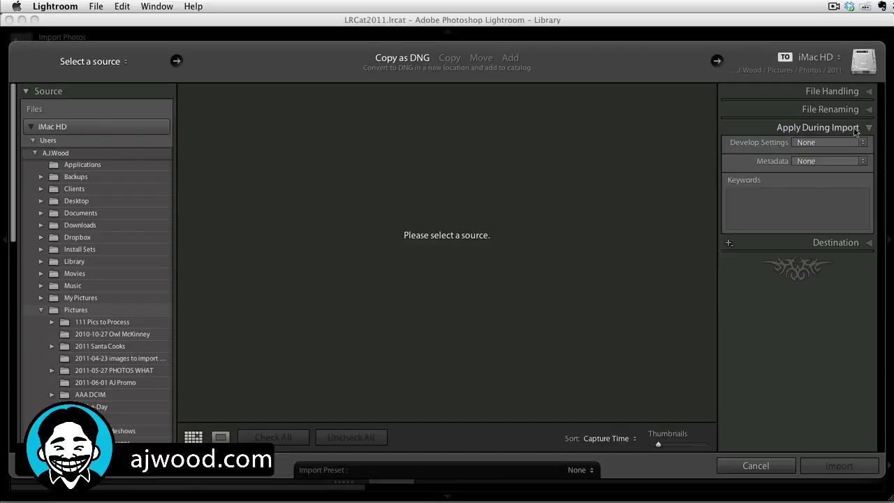
left_click(865, 162)
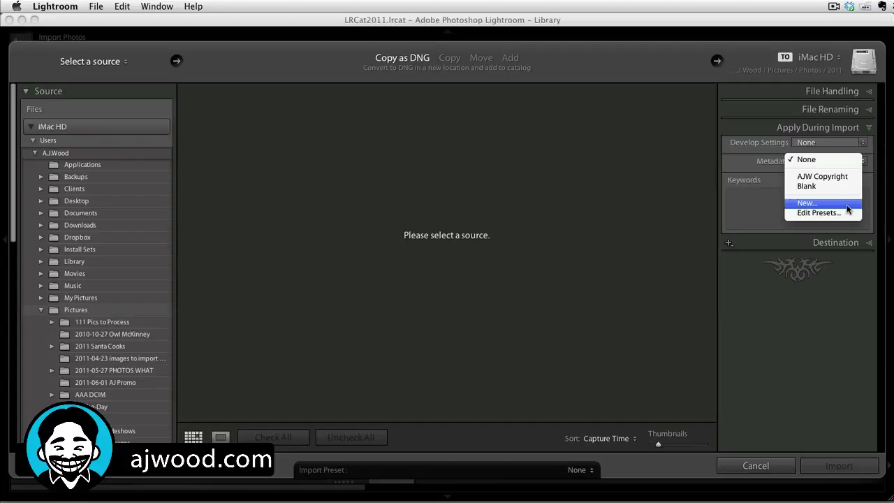
left_click(834, 180)
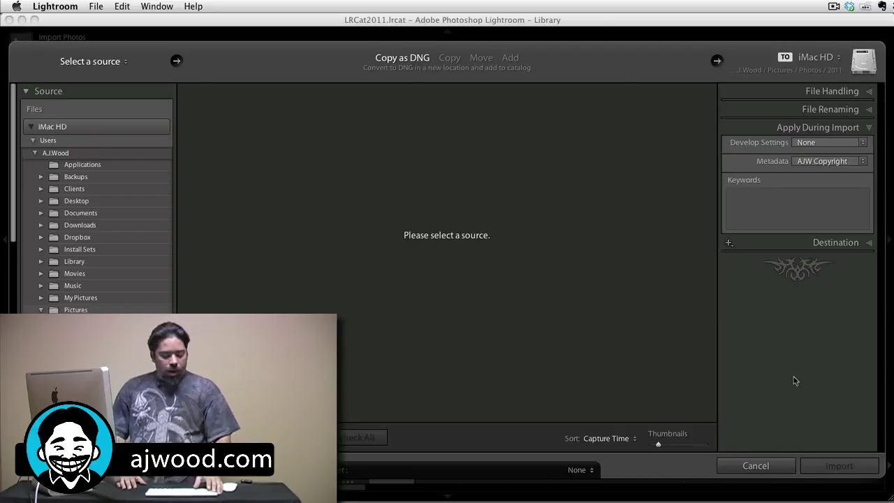
Cancel the Import dialog to return to the Library grid of fire photos
key("Escape")
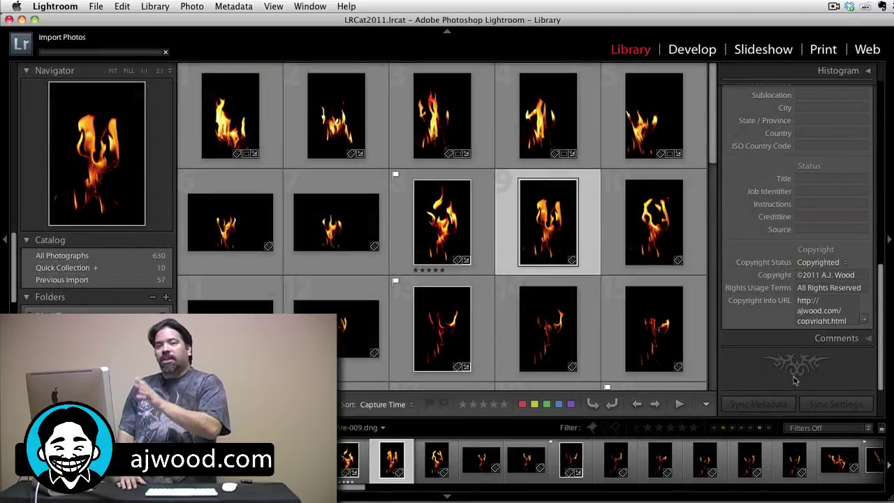